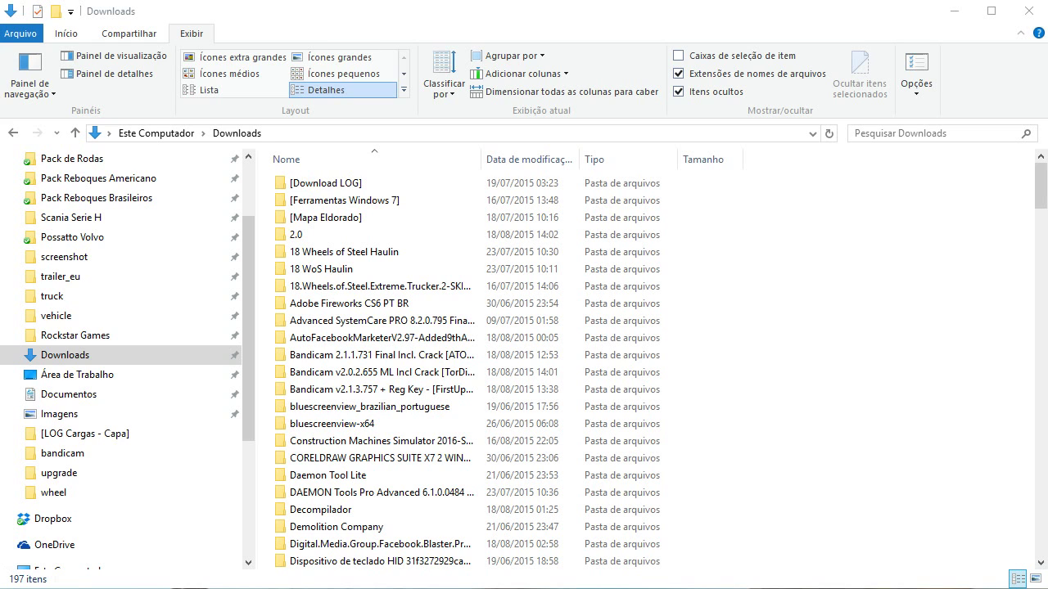
key("super")
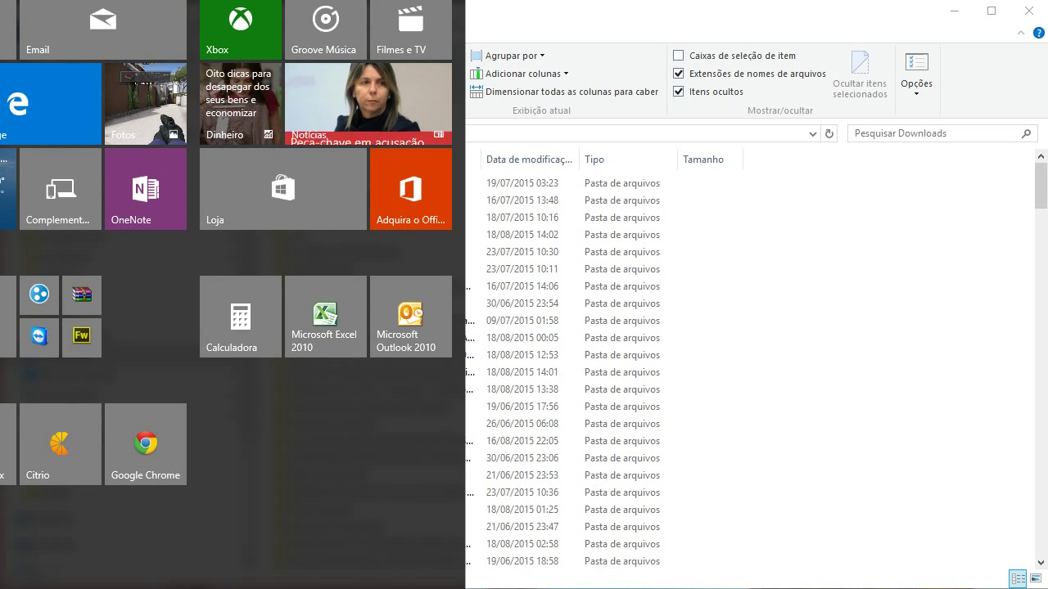
key("Escape")
key("super+e")
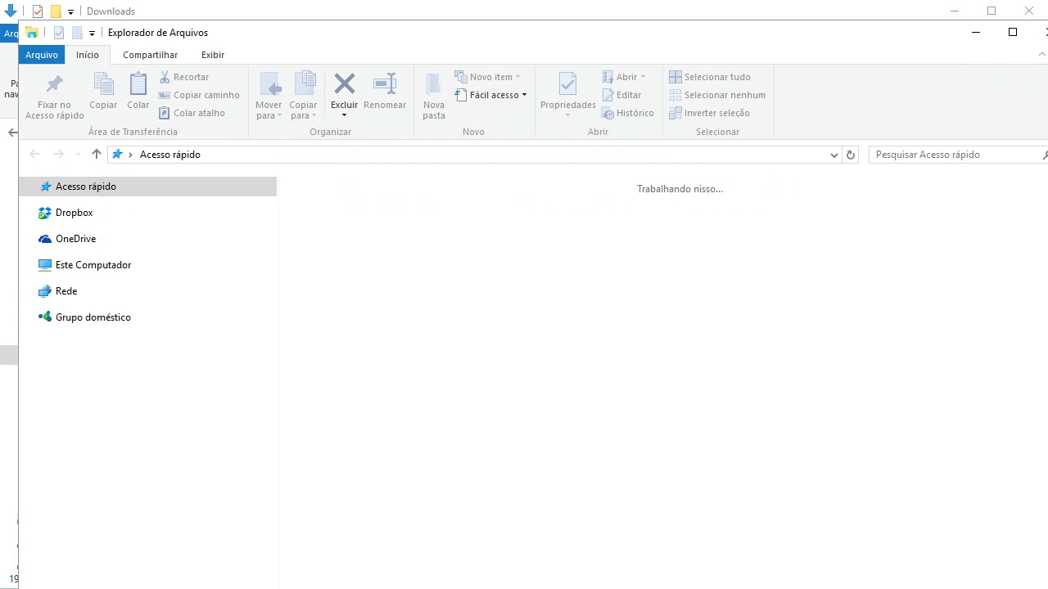
left_click(762, 13)
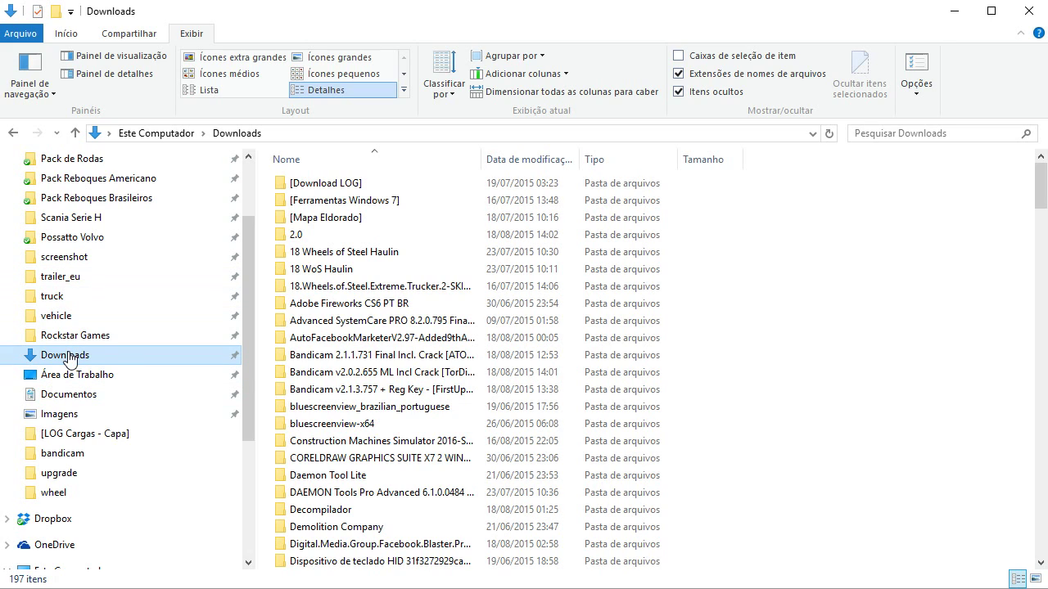
Open the Formula.Truck.Simulator.2013-HI2U folder inside Downloads.
left_click(334, 342)
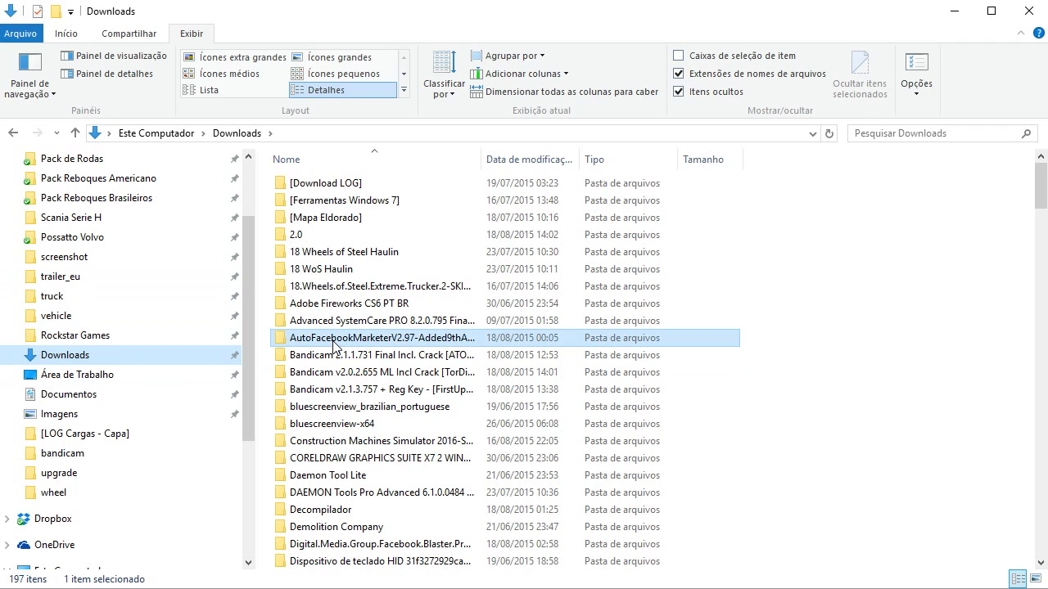
scroll(334, 344, "down", 5)
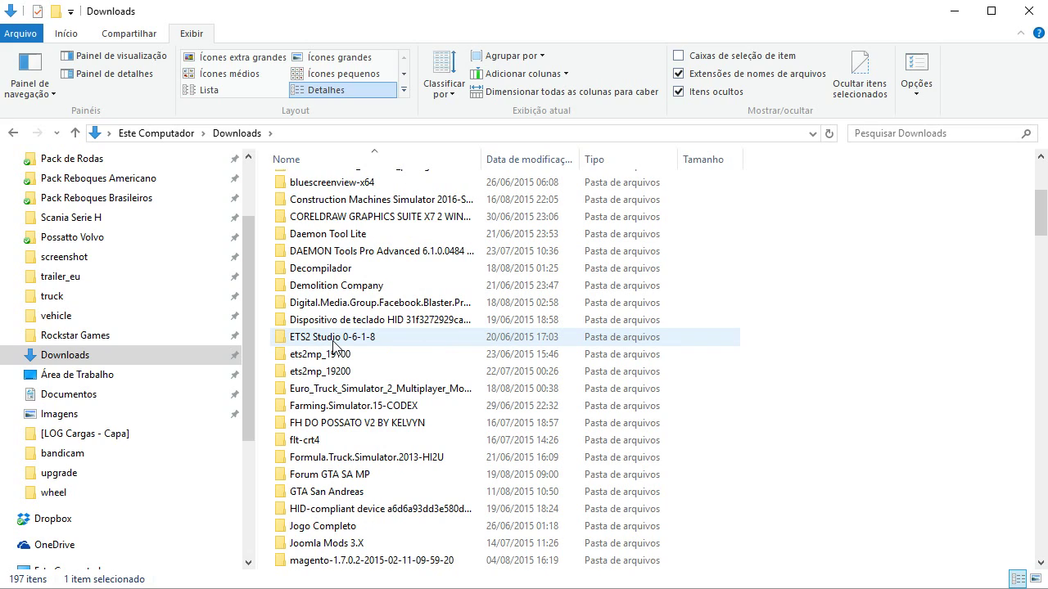
scroll(332, 345, "down", 2)
scroll(332, 344, "down", 2)
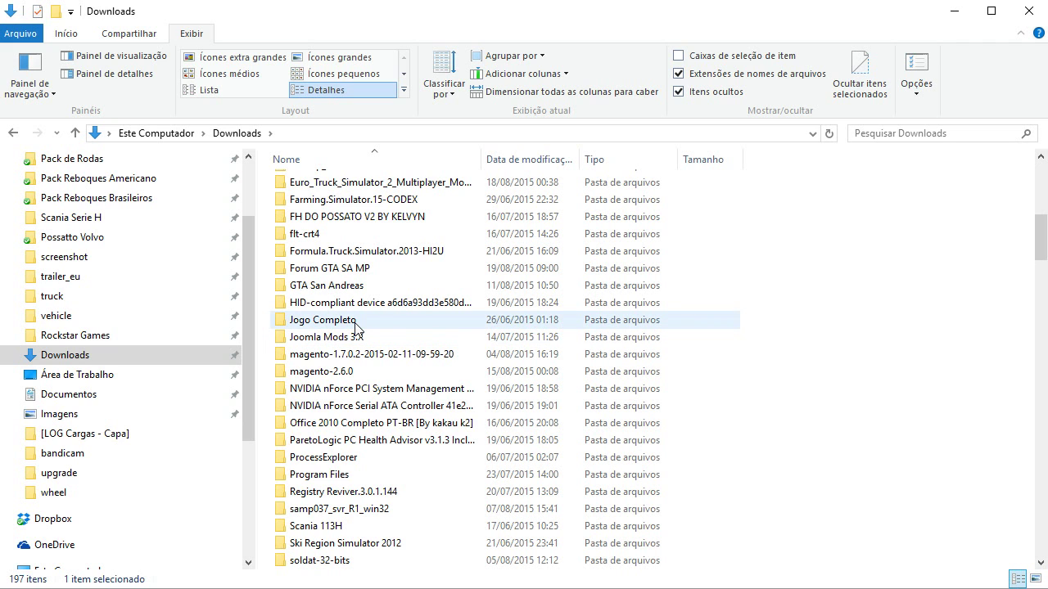
scroll(356, 327, "down", 3)
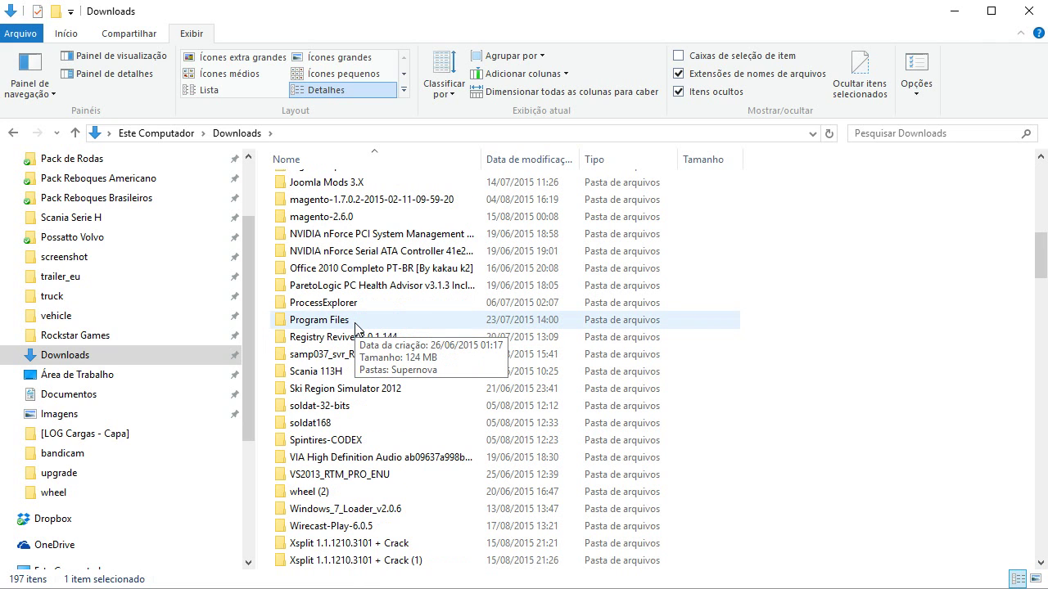
scroll(356, 328, "down", 3)
scroll(356, 327, "up", 2)
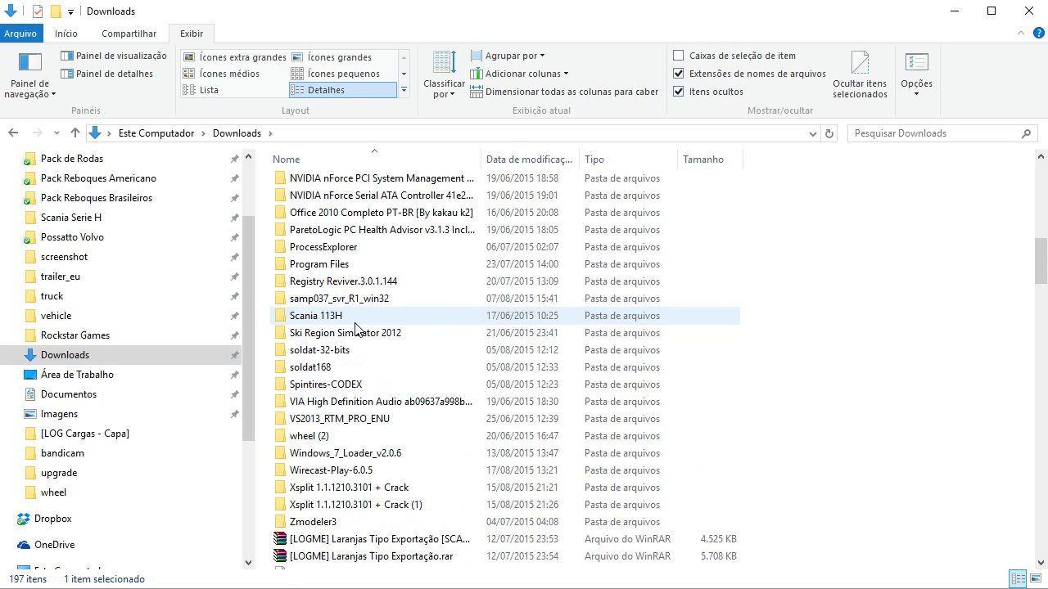
scroll(355, 328, "up", 5)
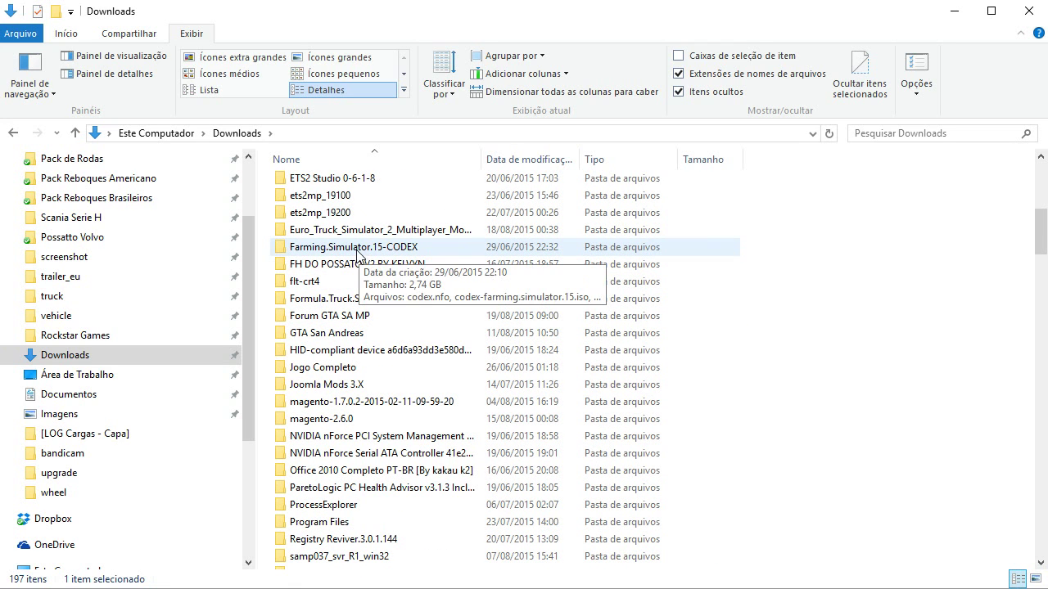
double_click(332, 297)
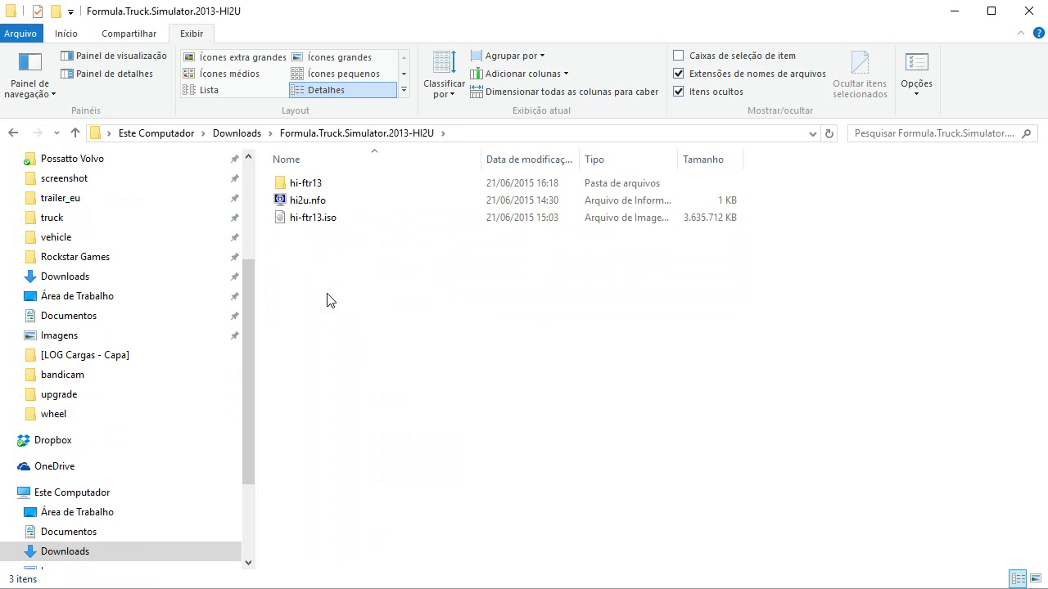
Select the hi-ftr13.iso disc image and hide the file name extensions.
left_click(316, 225)
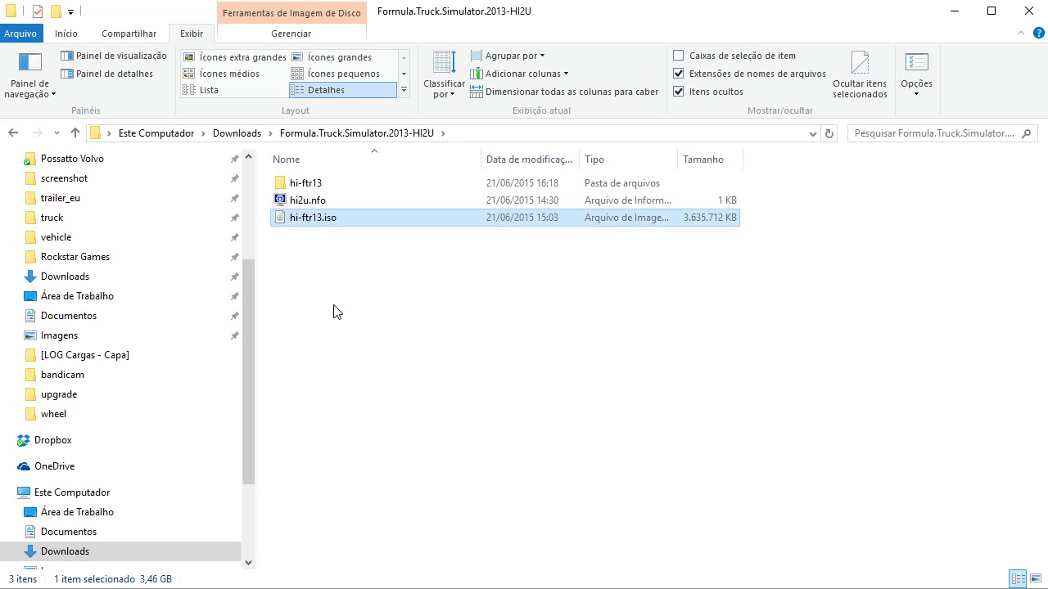
left_click(688, 75)
left_click(34, 36)
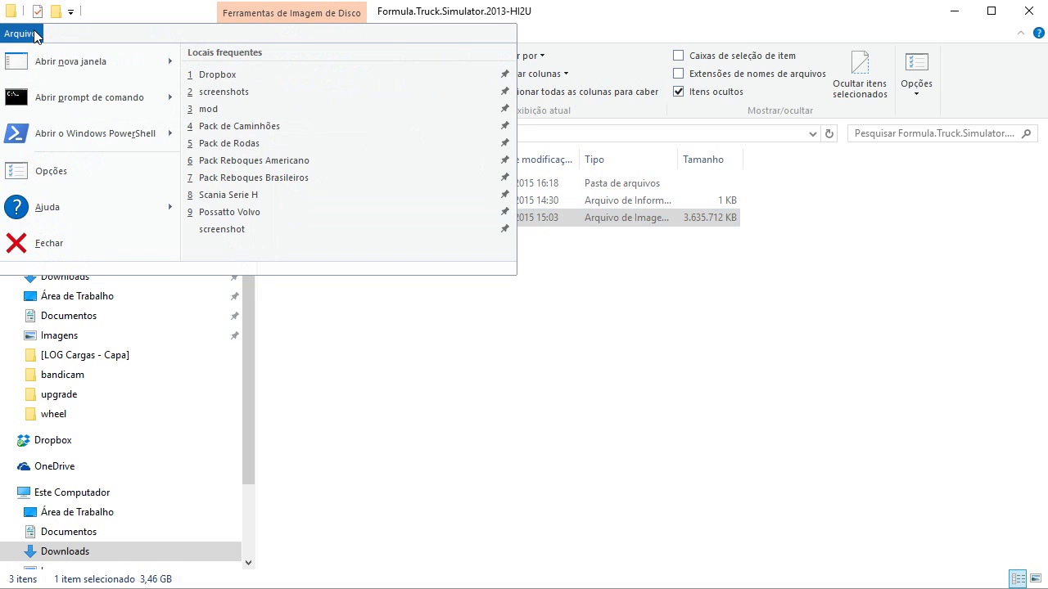
left_click(112, 15)
left_click(75, 36)
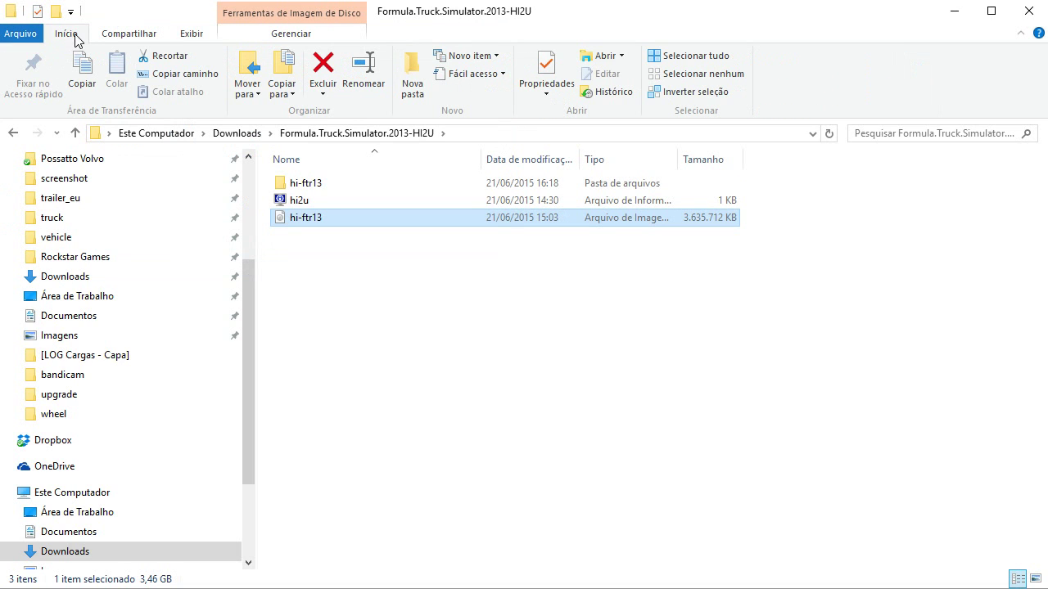
left_click(135, 41)
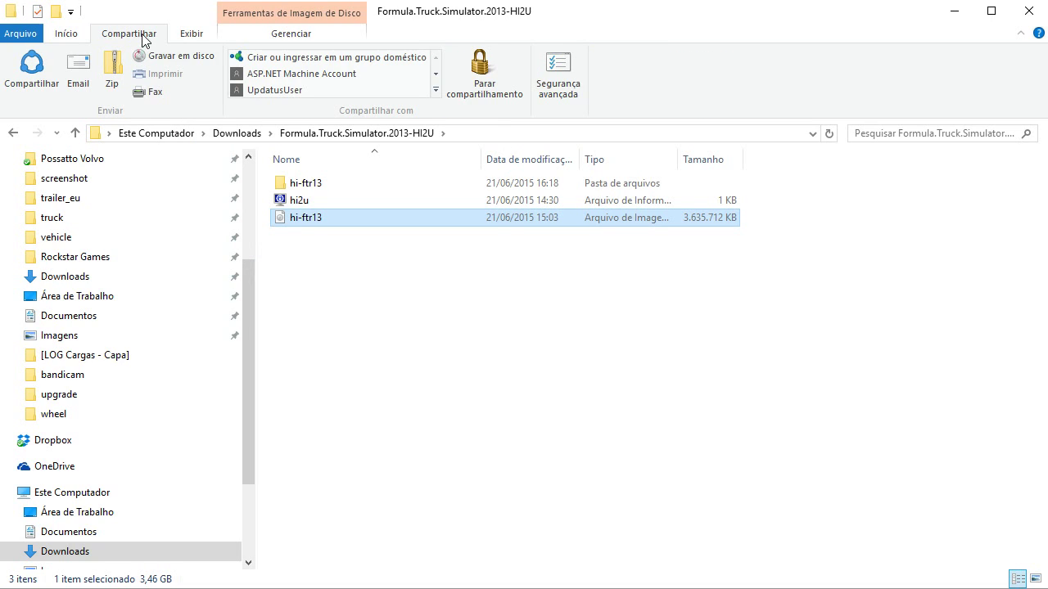
left_click(191, 37)
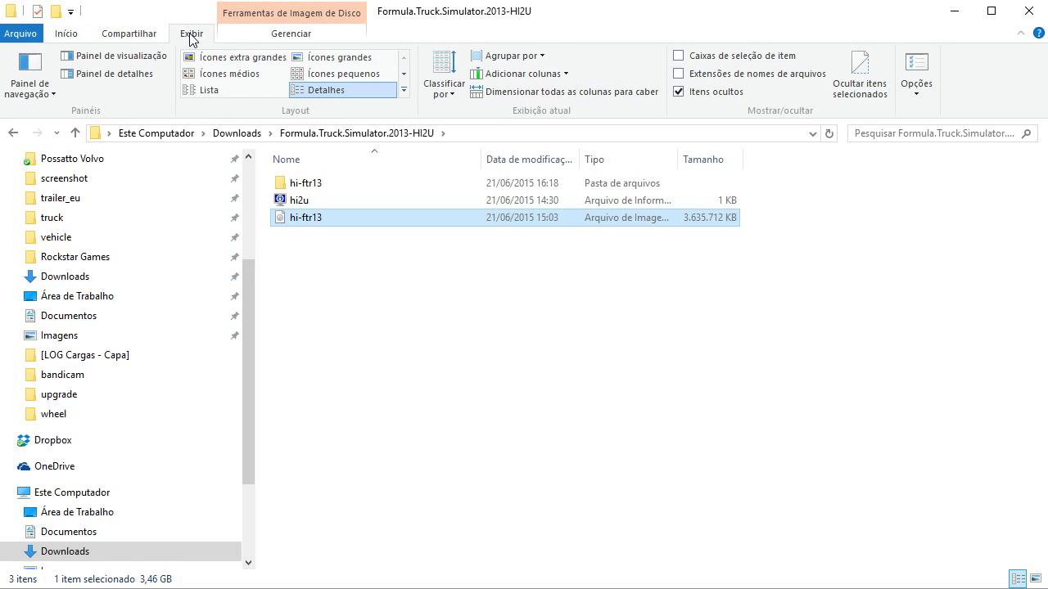
left_click(273, 37)
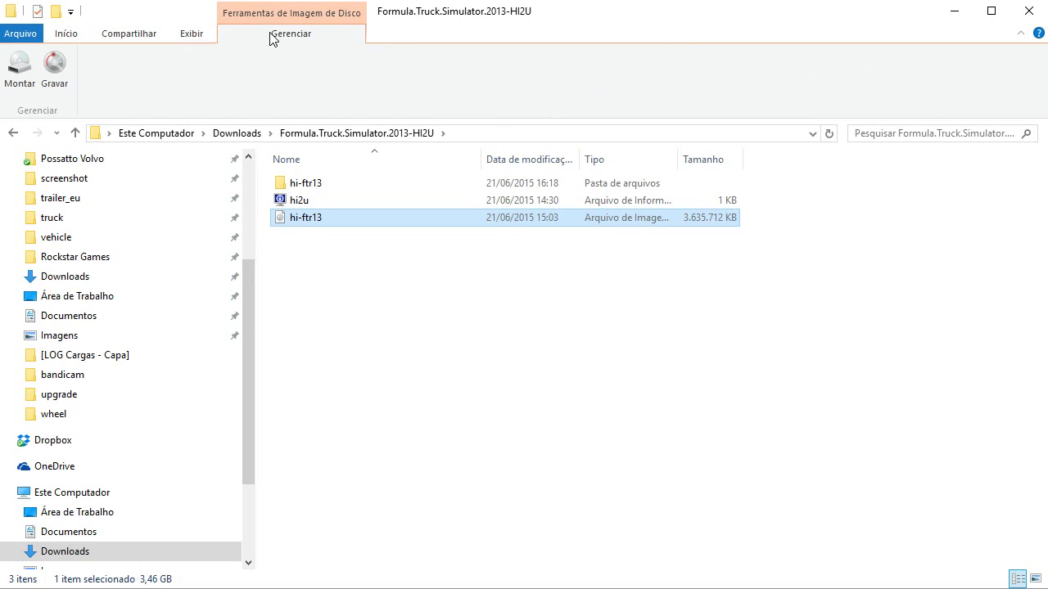
Turn the display of file name extensions back on and deselect the hi-ftr13 disc image.
left_click(186, 36)
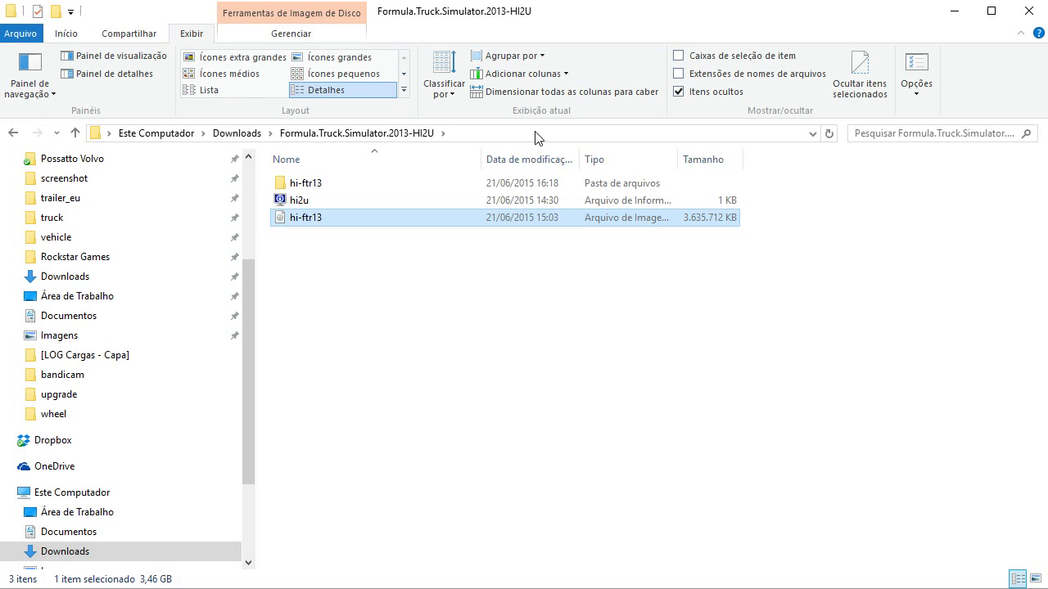
left_click(677, 74)
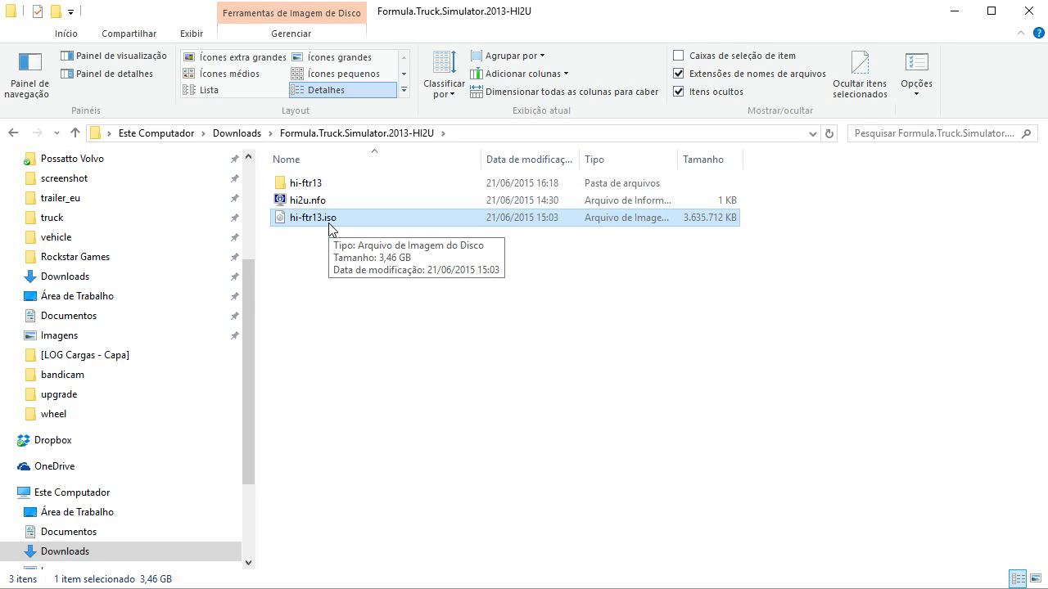
left_click(311, 260)
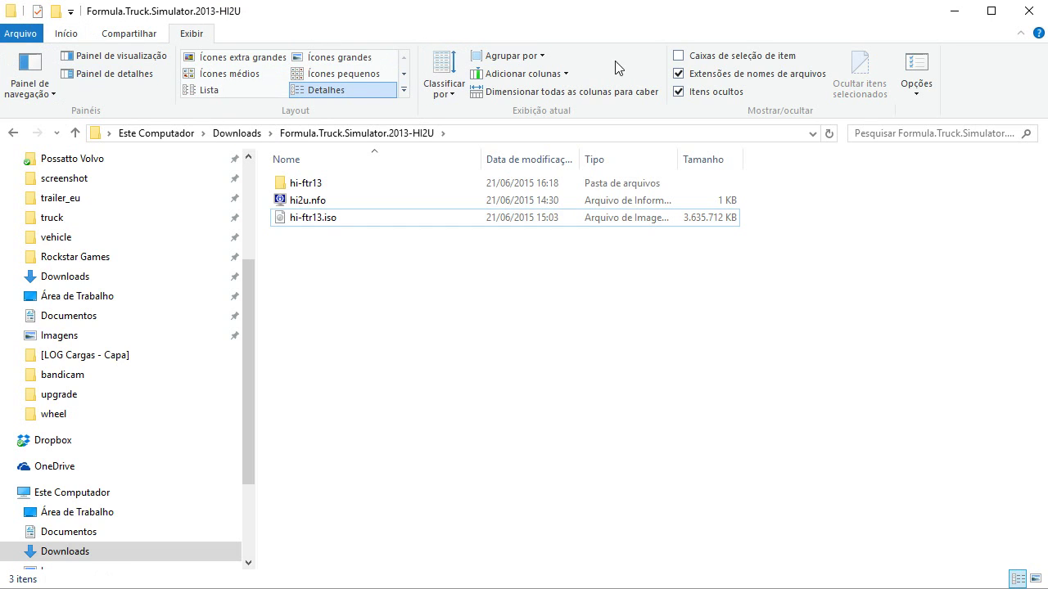
Collapse the ribbon, bring up the Exibir commands temporarily, and expand the ribbon again.
left_click(1021, 34)
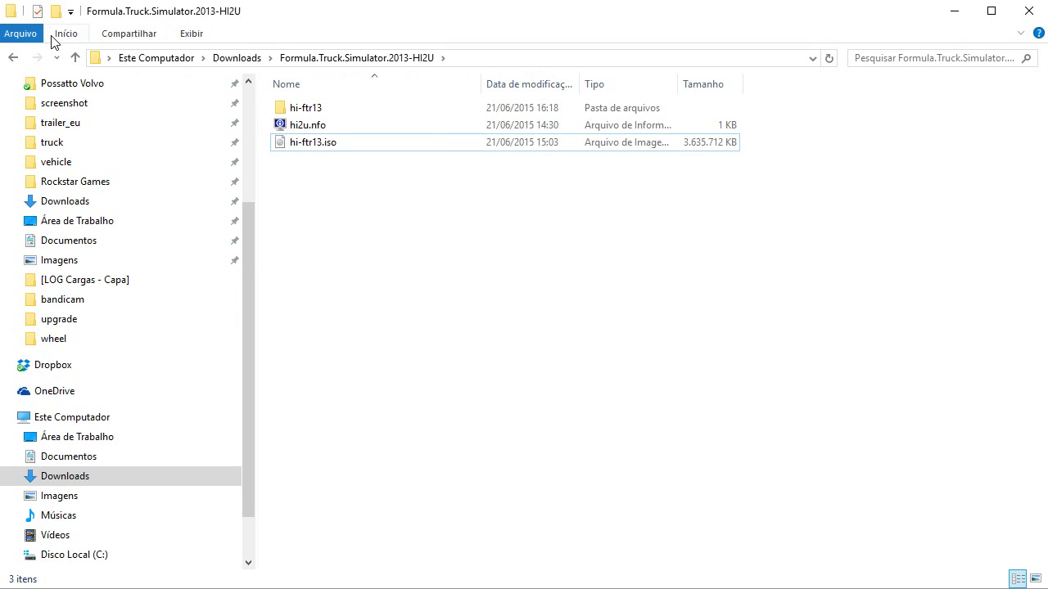
left_click(188, 37)
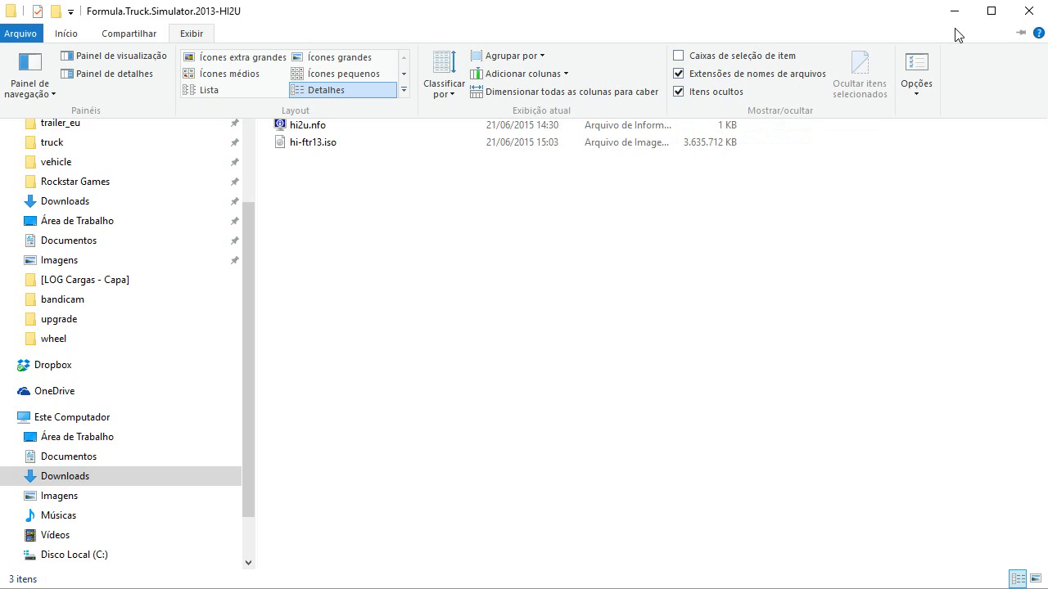
left_click(576, 280)
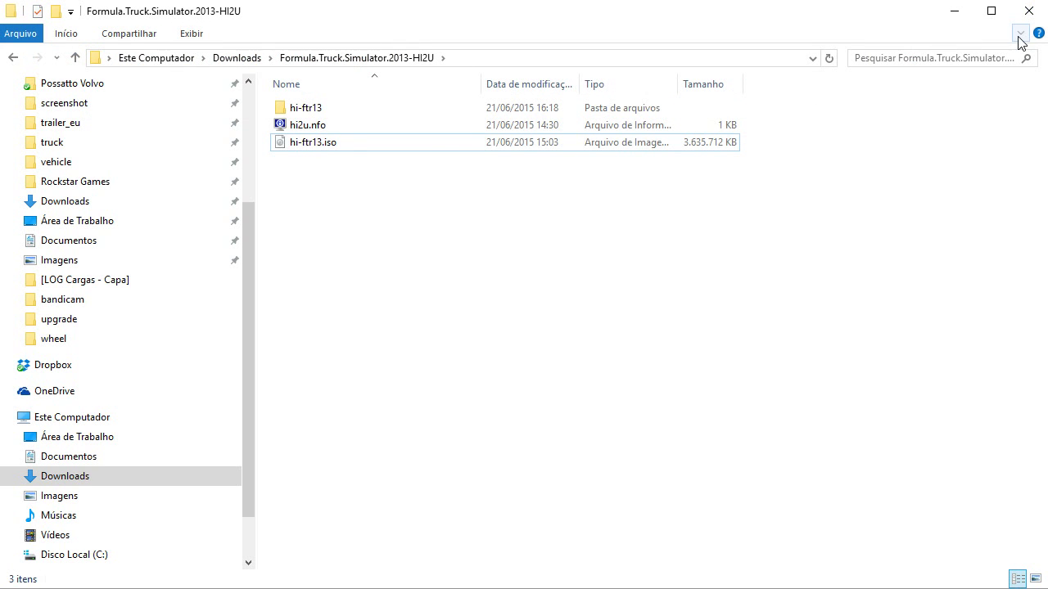
left_click(1020, 33)
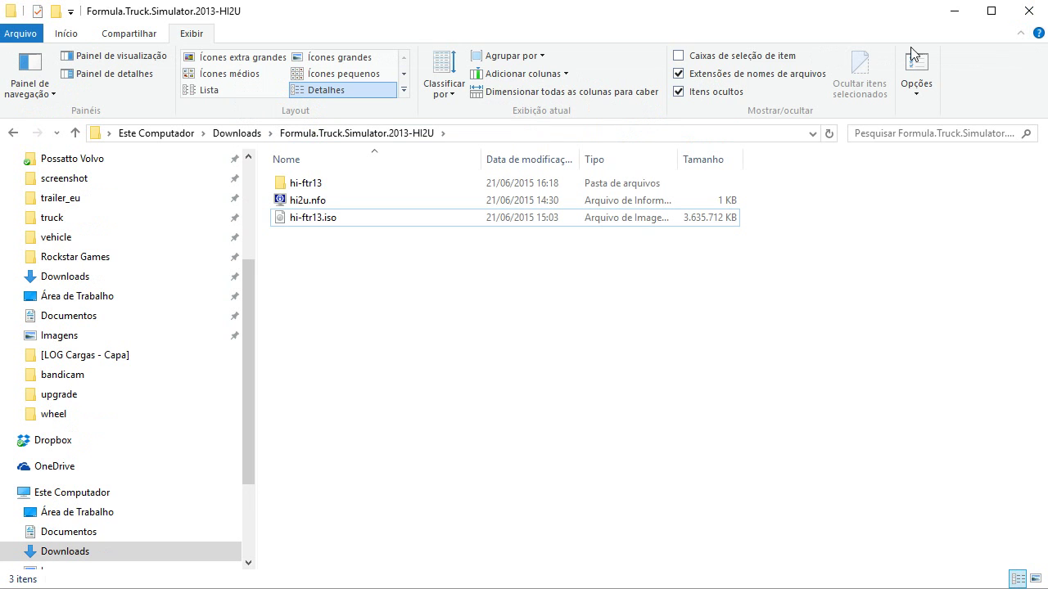
Collapse the ribbon once more and pin it open with the Exibir commands displayed.
left_click(1021, 33)
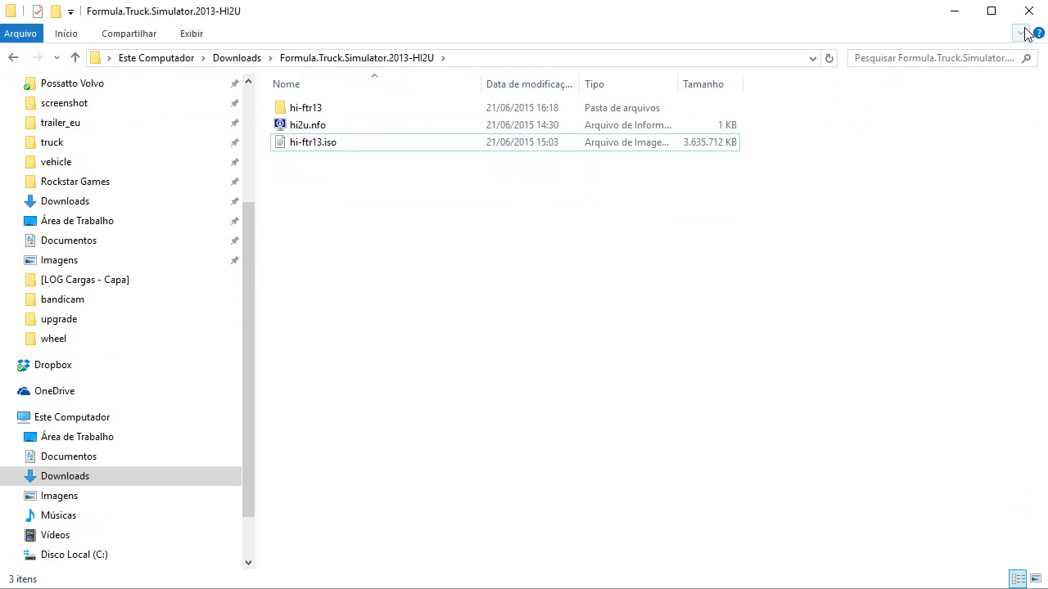
left_click(185, 38)
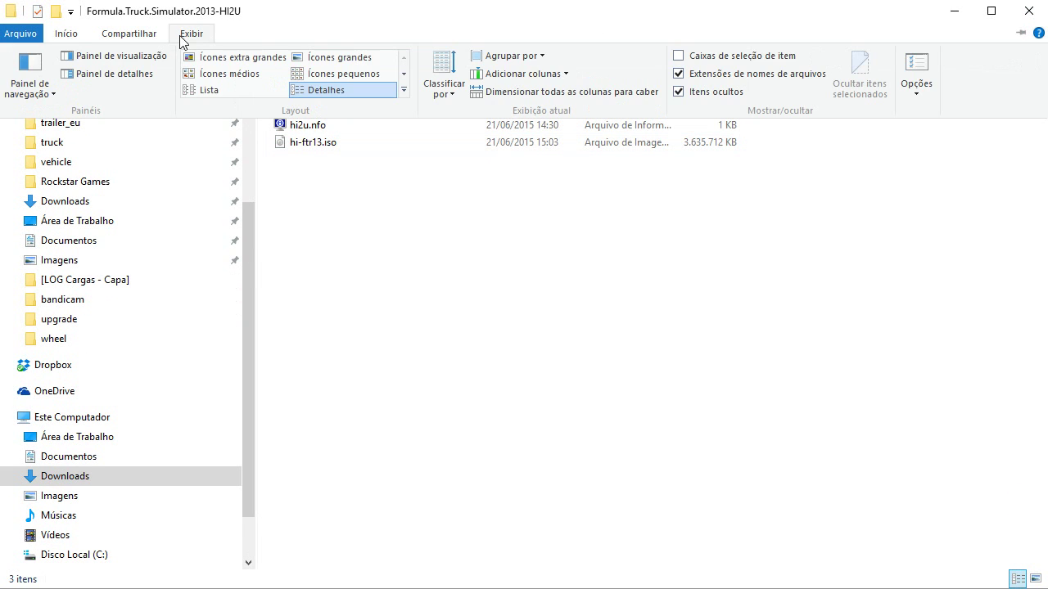
left_click(1022, 35)
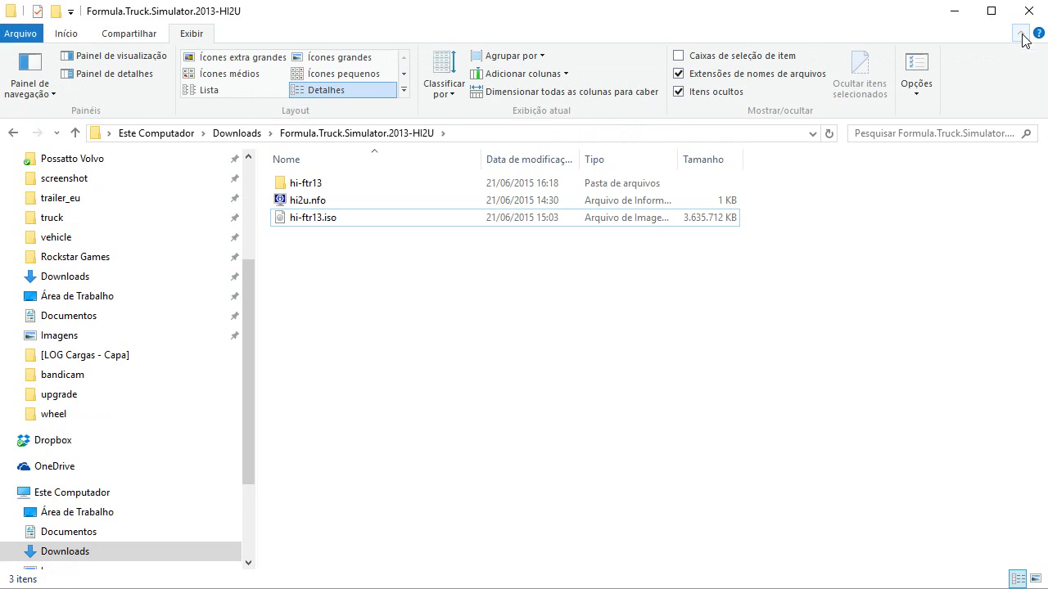